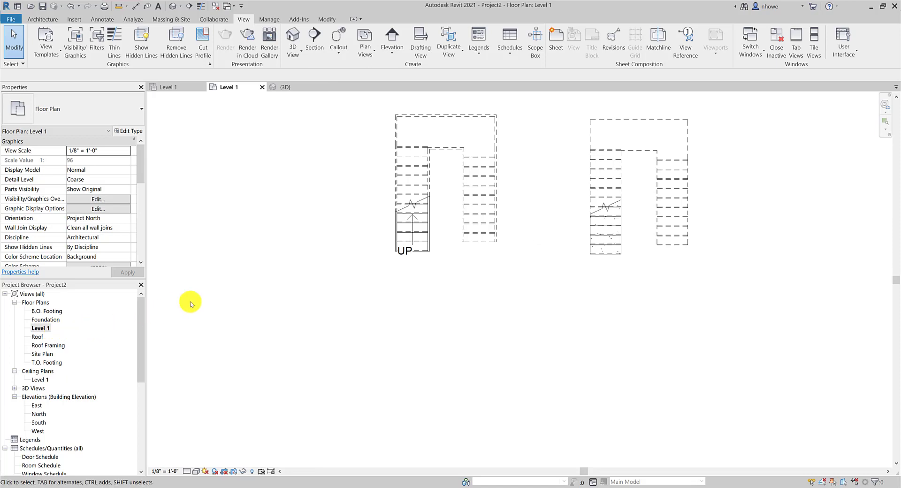
# - Create a Steel Pan Stair from Level 1 to Roof as one straight 22-riser run left of the existing U-shaped stairs
pyautogui.scroll(-3, 317, 251)
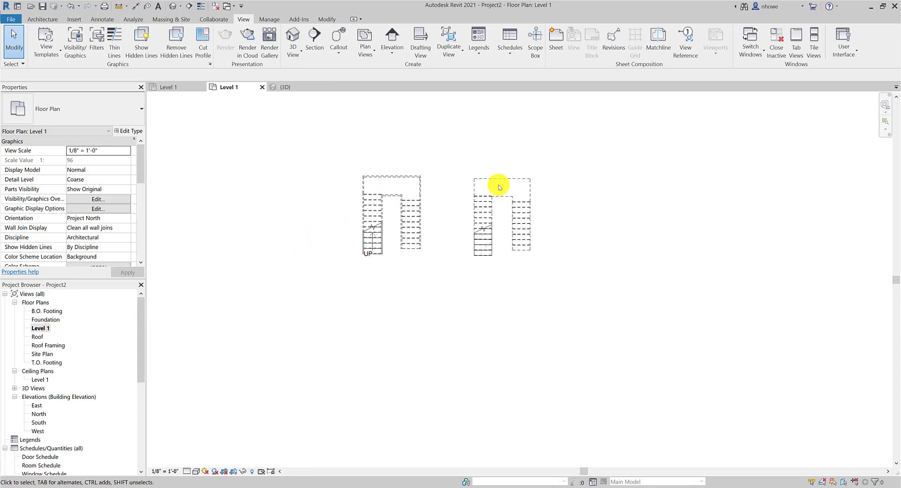
pyautogui.moveTo(388, 271); pyautogui.dragTo(673, 297, button='middle')
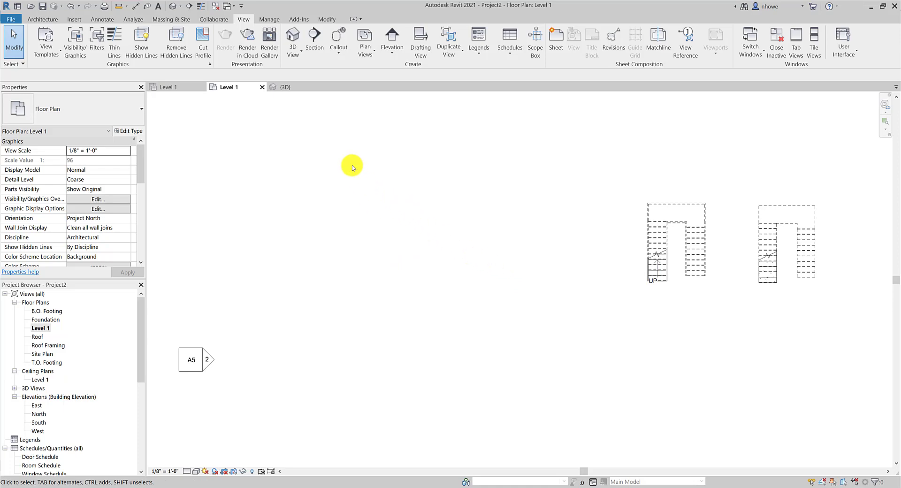
pyautogui.click(49, 21)
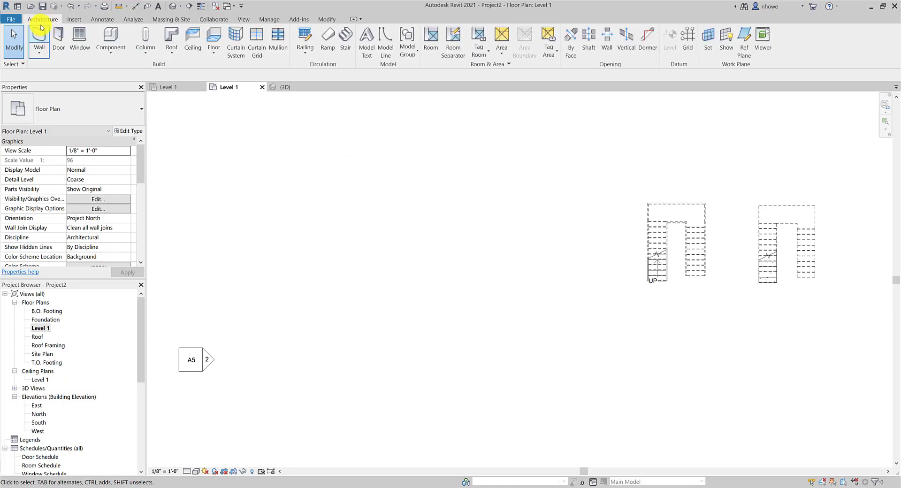
pyautogui.click(345, 49)
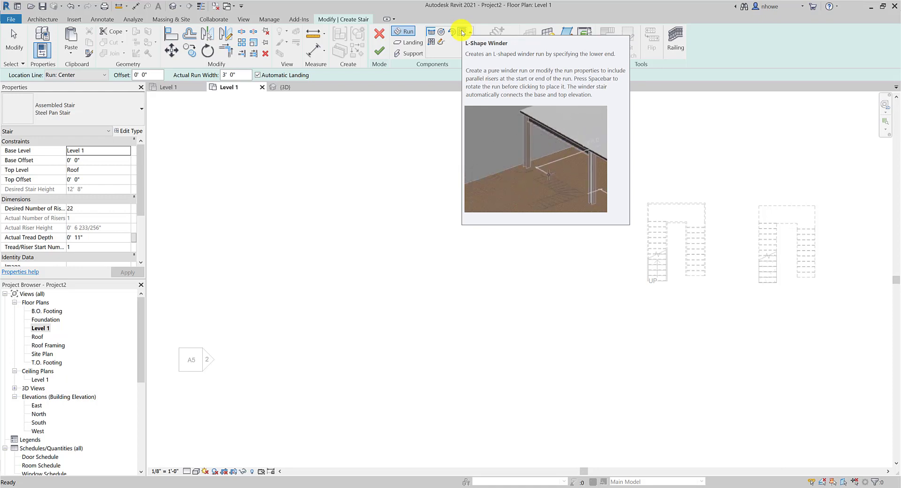
pyautogui.click(432, 33)
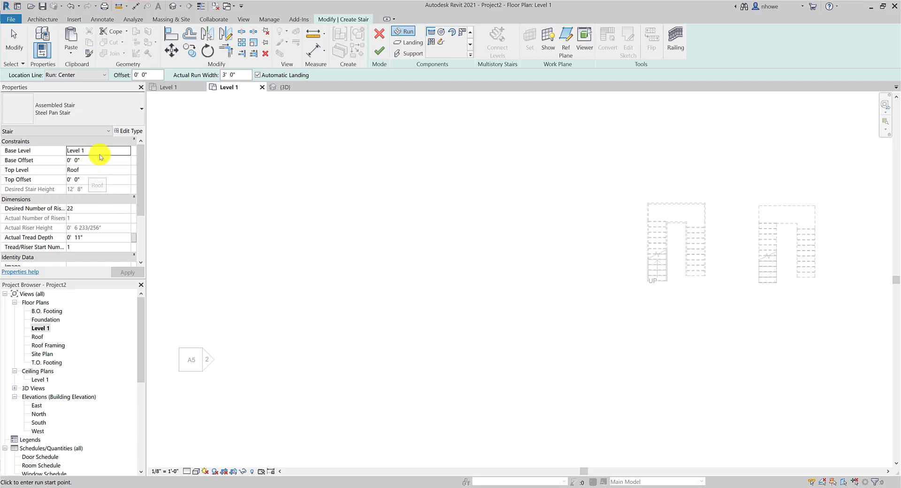
pyautogui.click(121, 169)
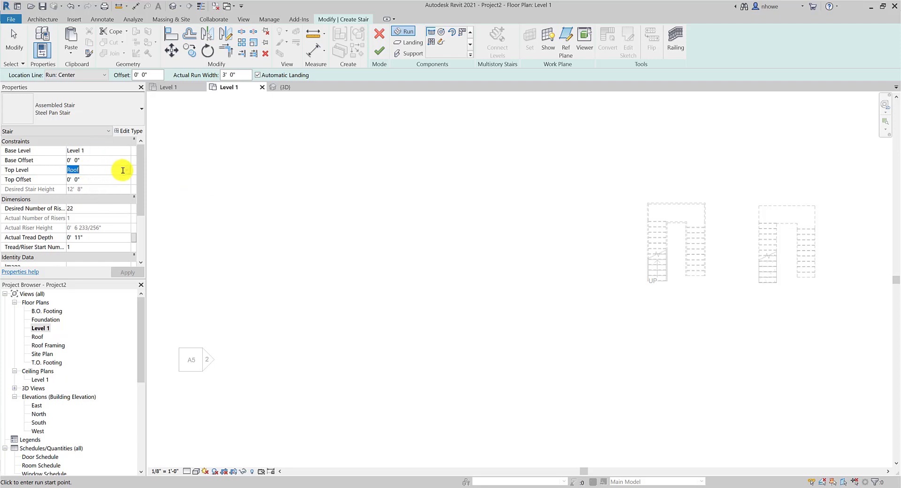
pyautogui.click(126, 172)
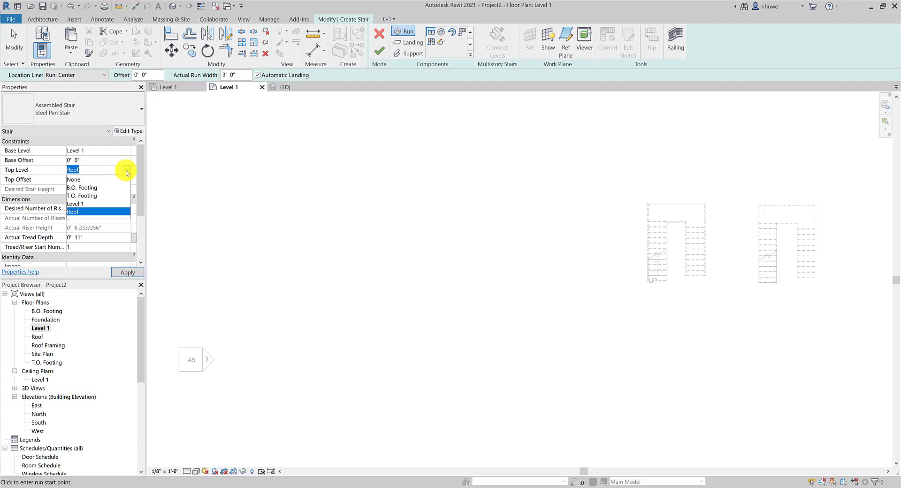
pyautogui.click(105, 167)
pyautogui.click(100, 154)
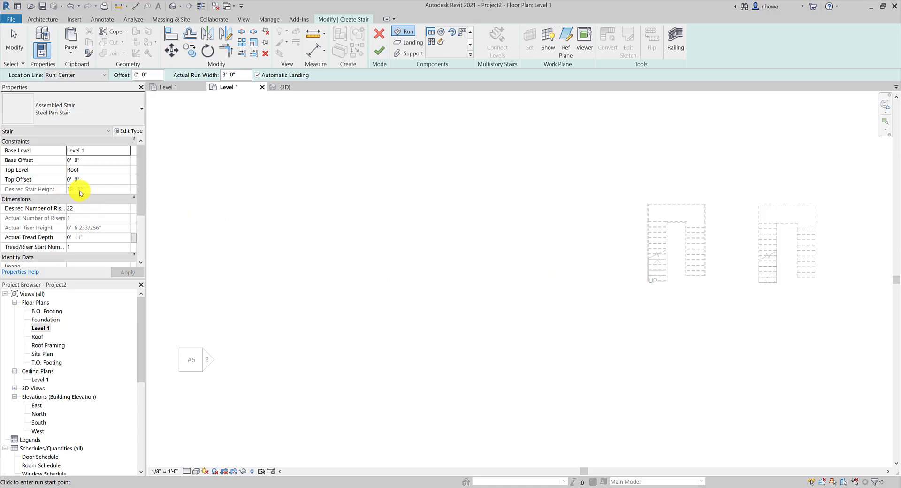
pyautogui.click(535, 284)
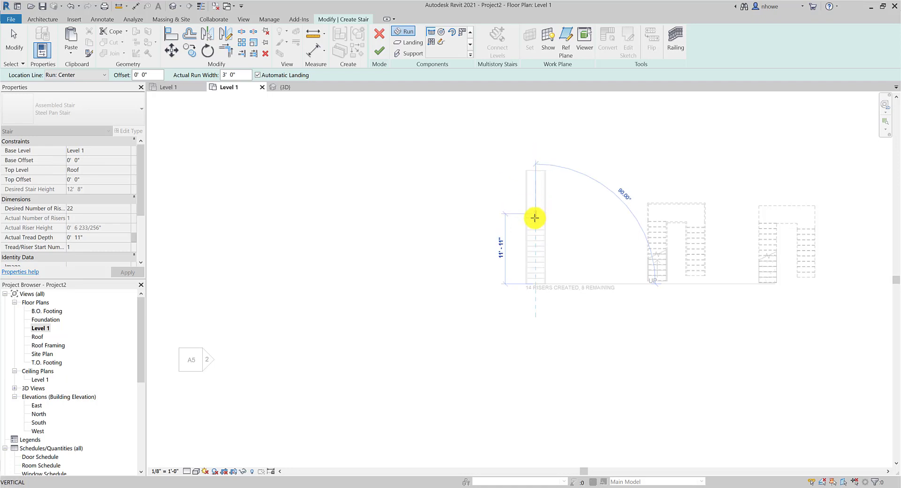
pyautogui.click(536, 169)
pyautogui.click(379, 51)
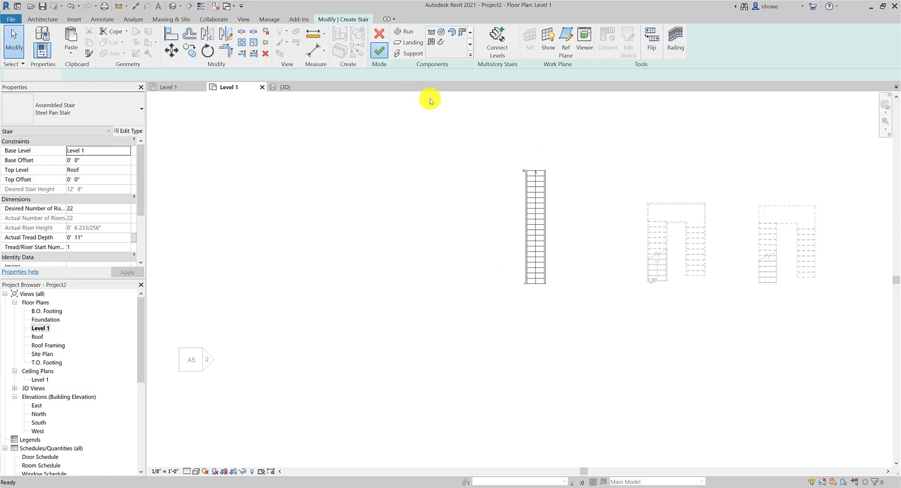
# - Open the default 3D view and examine the new straight stair with its railings
pyautogui.scroll(2, 518, 228)
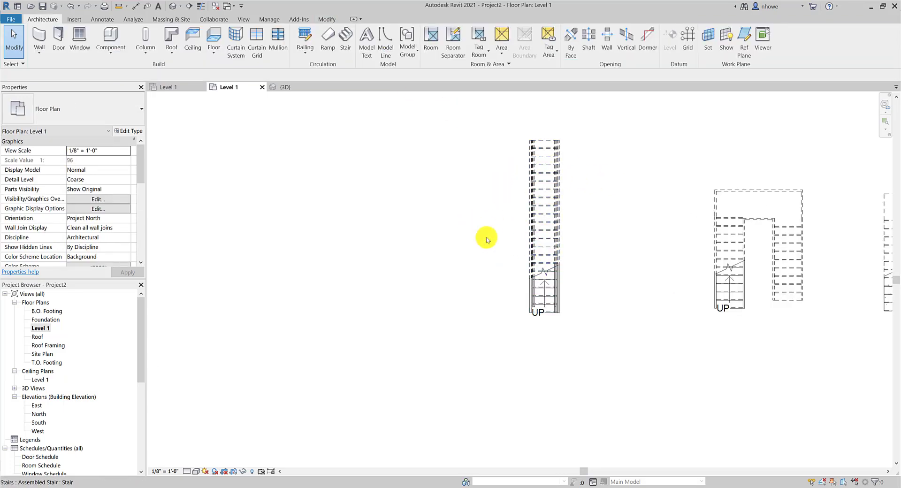
pyautogui.click(31, 389)
pyautogui.doubleClick(32, 389)
pyautogui.click(37, 396)
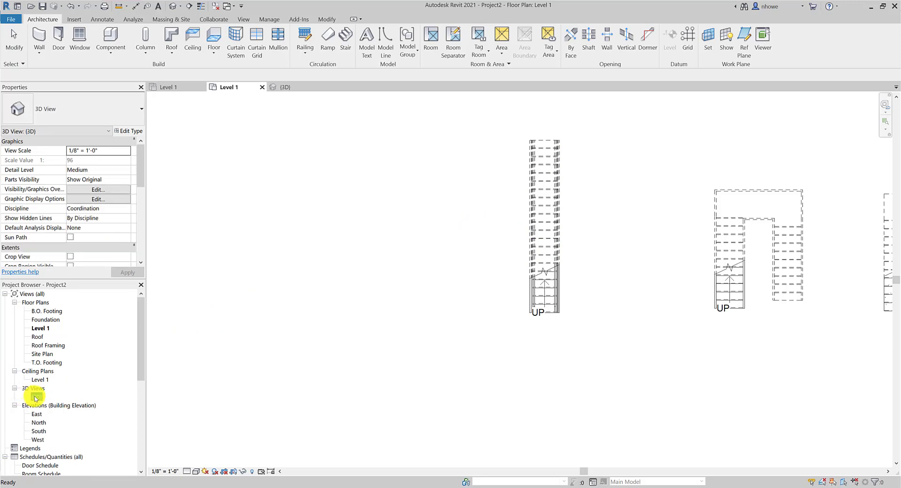
pyautogui.click(39, 398)
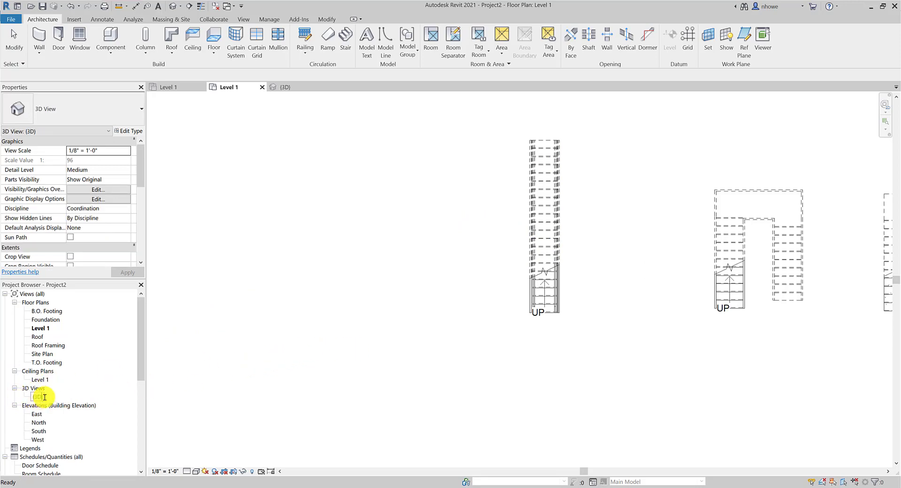
pyautogui.press('Return')
pyautogui.click(507, 265)
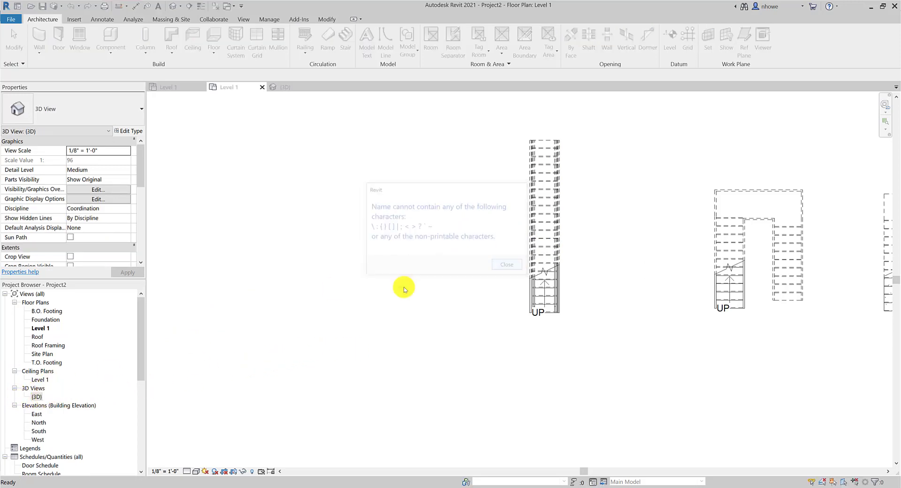
pyautogui.doubleClick(36, 397)
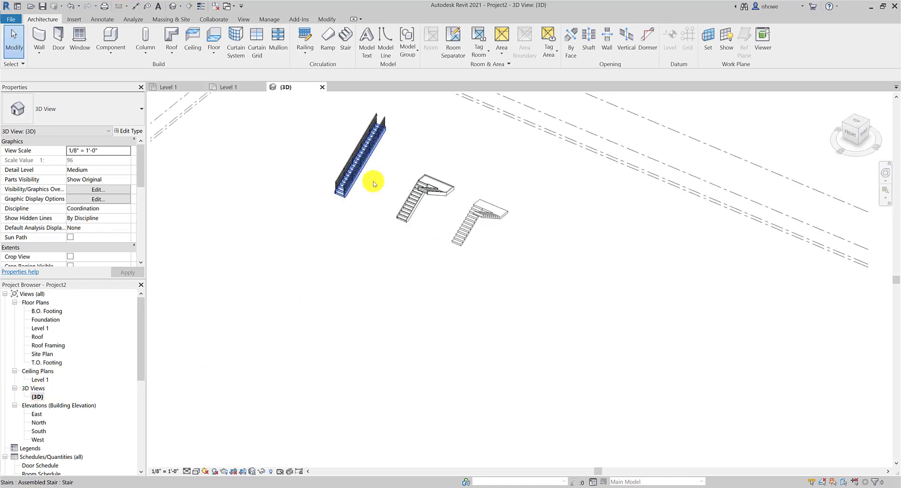
pyautogui.scroll(5, 374, 183)
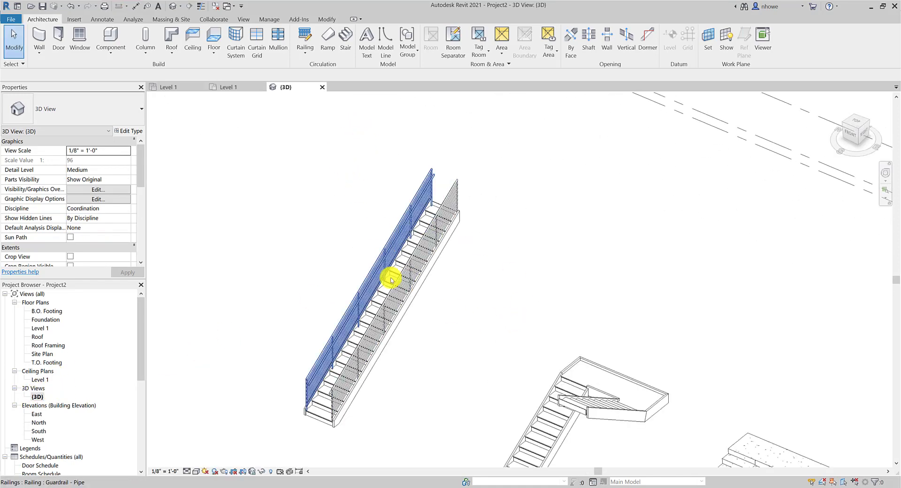
pyautogui.scroll(1, 375, 361)
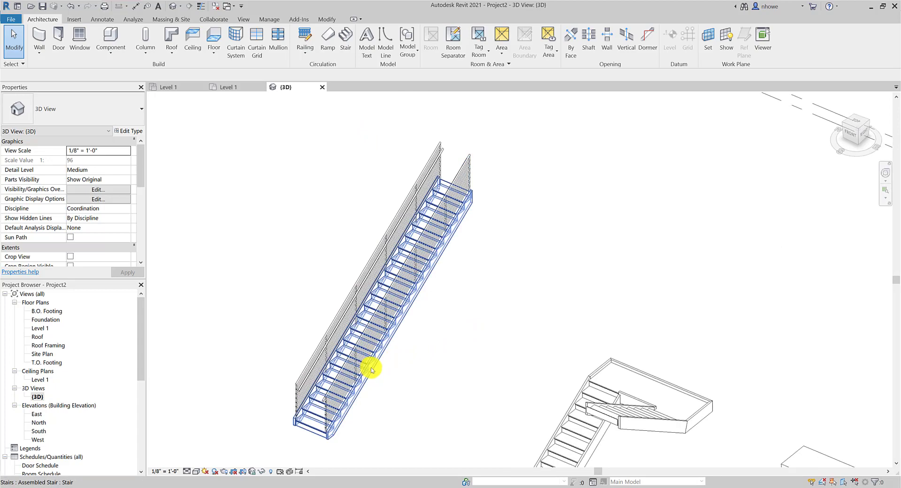
pyautogui.scroll(-2, 347, 323)
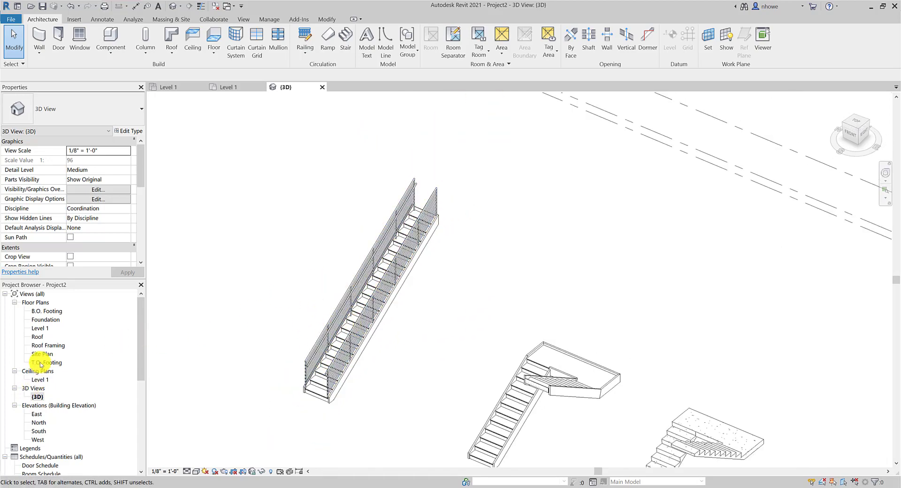
# - On the Level 1 plan, create a U-shaped stair left of the straight one with two parallel 11-riser runs joined by an automatic landing
pyautogui.doubleClick(40, 328)
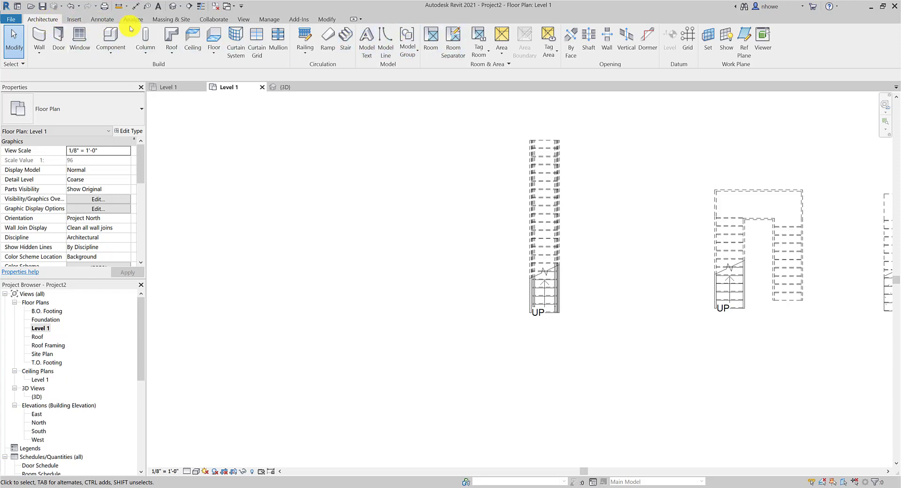
pyautogui.click(345, 35)
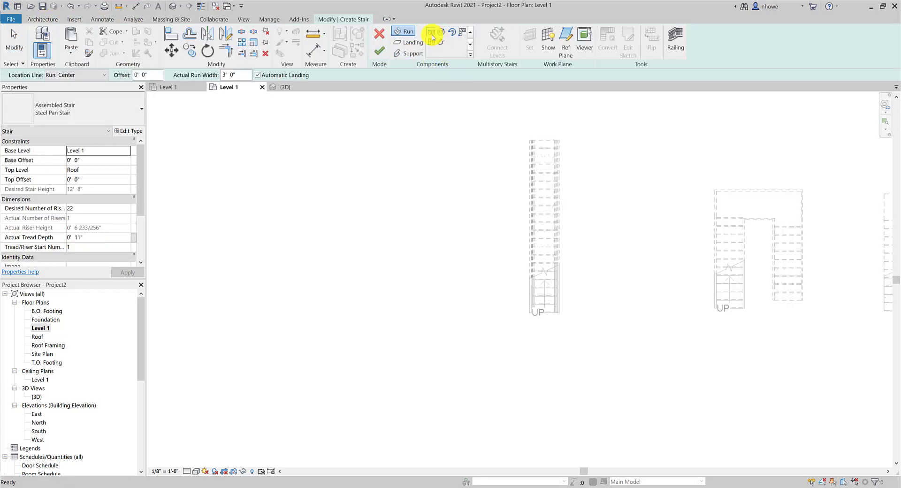
pyautogui.click(416, 309)
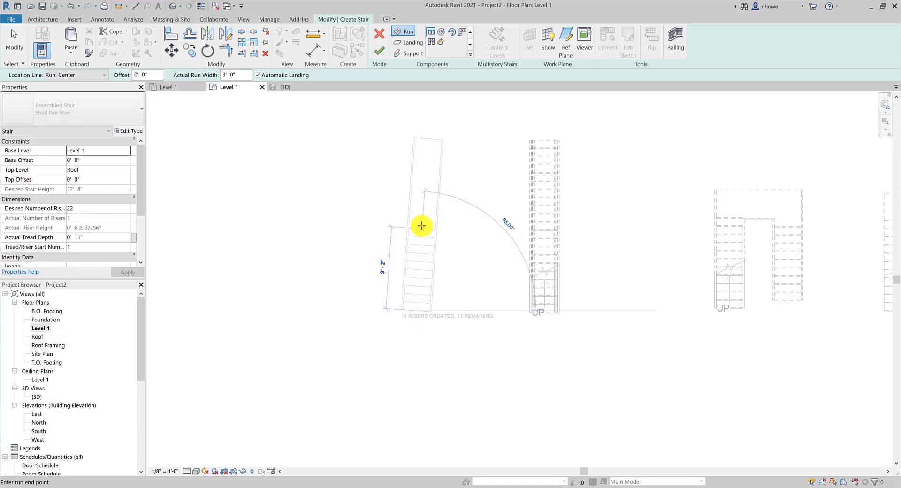
pyautogui.click(418, 226)
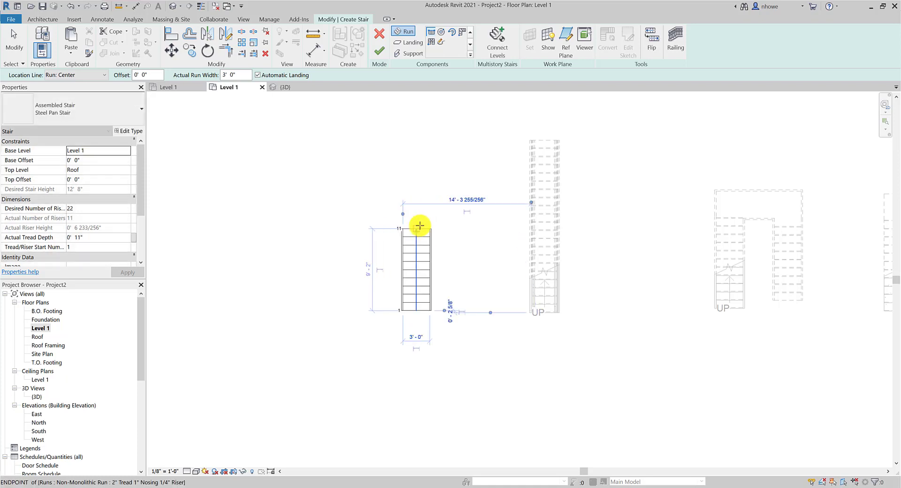
pyautogui.click(465, 227)
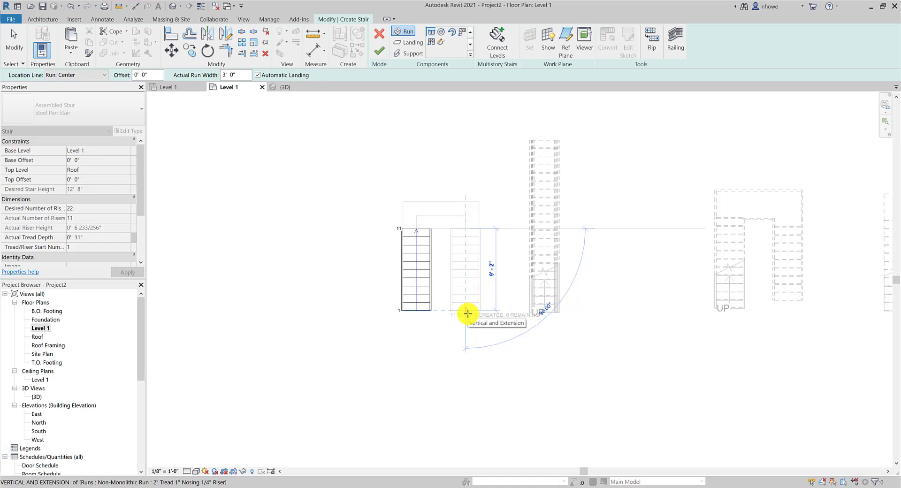
pyautogui.click(468, 313)
pyautogui.press('Escape')
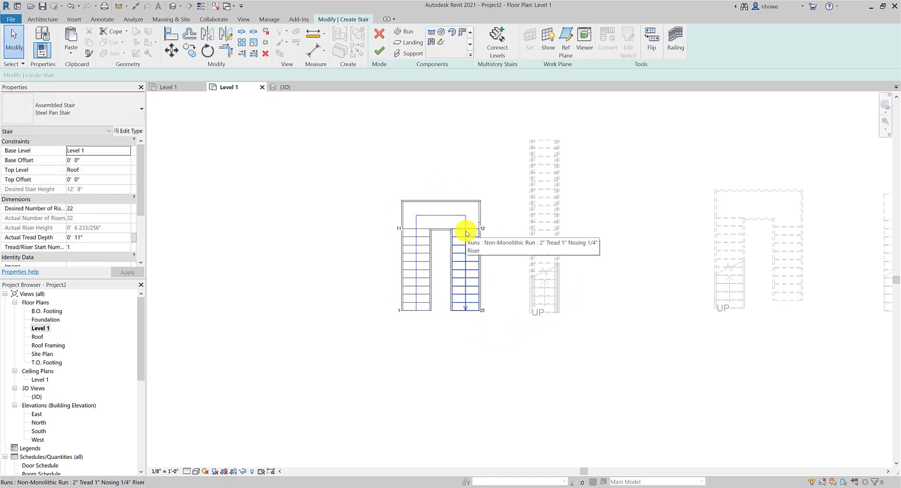
pyautogui.click(379, 50)
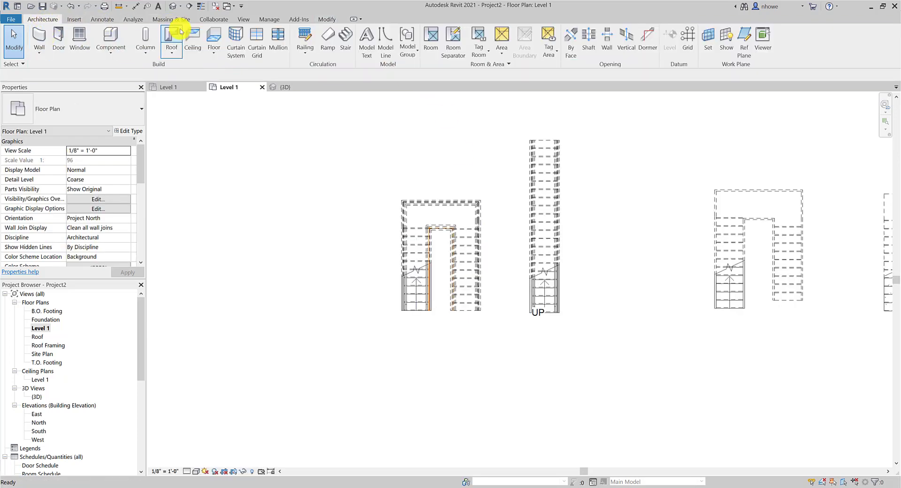
pyautogui.click(345, 37)
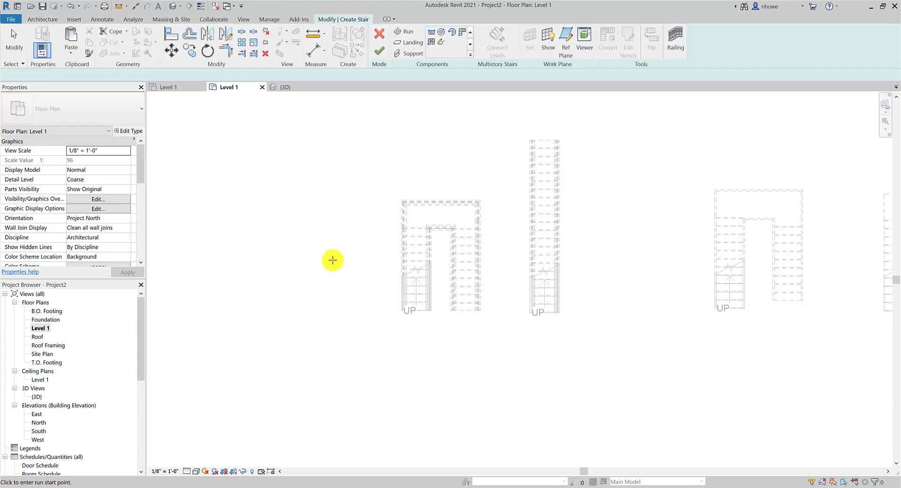
pyautogui.click(270, 307)
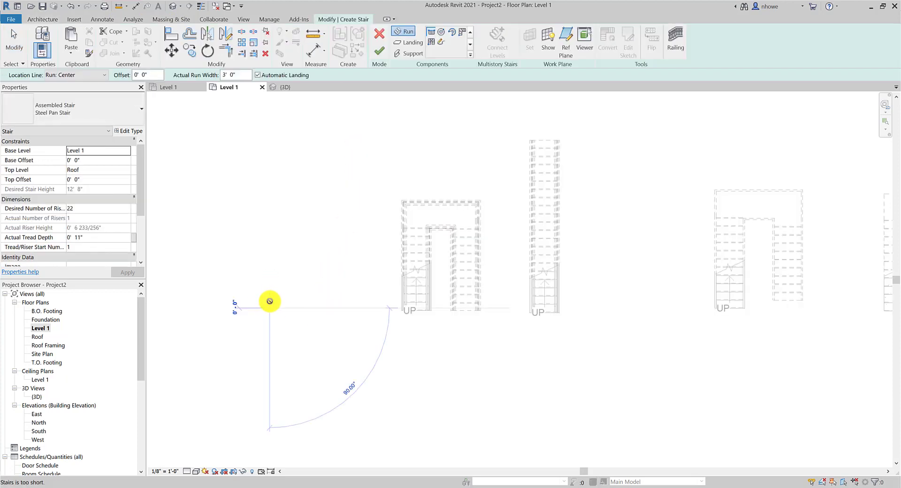
pyautogui.click(311, 233)
pyautogui.click(331, 233)
pyautogui.click(331, 143)
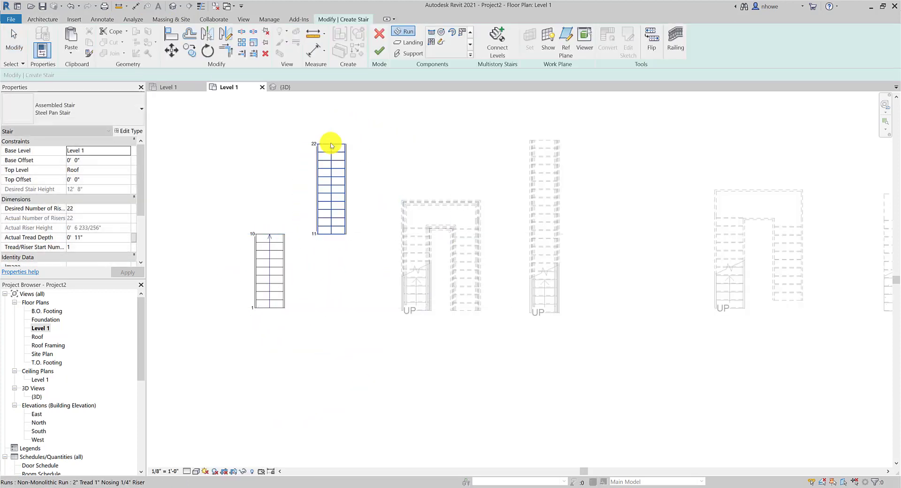
pyautogui.press('Escape')
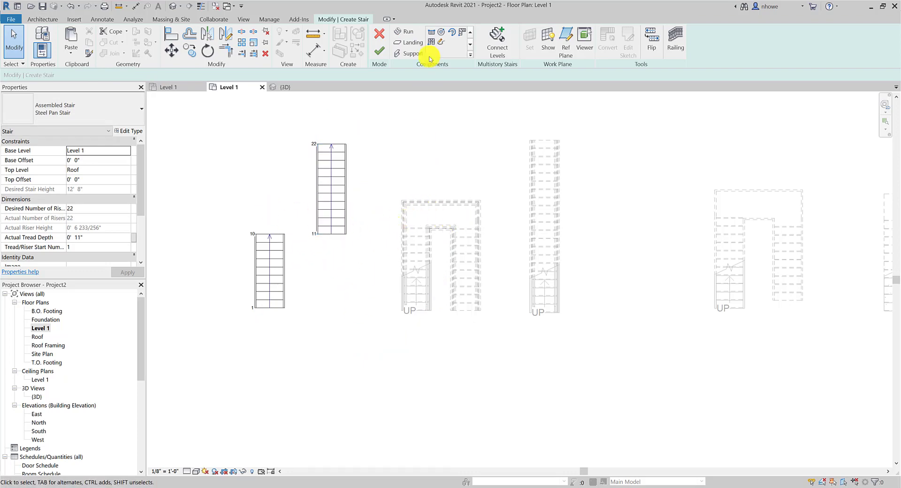
pyautogui.click(379, 34)
pyautogui.click(462, 259)
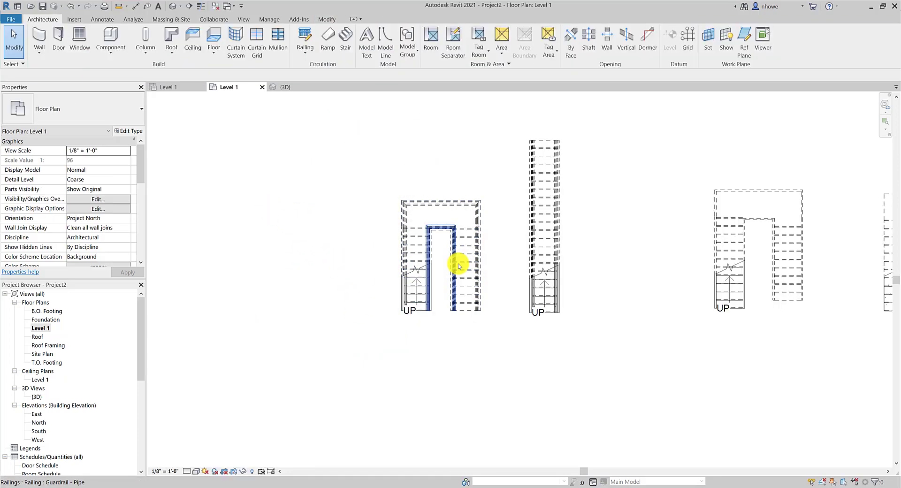
# - Examine the new U-shaped stair in plan and in the 3D view, including its landing and railings
pyautogui.scroll(1, 452, 242)
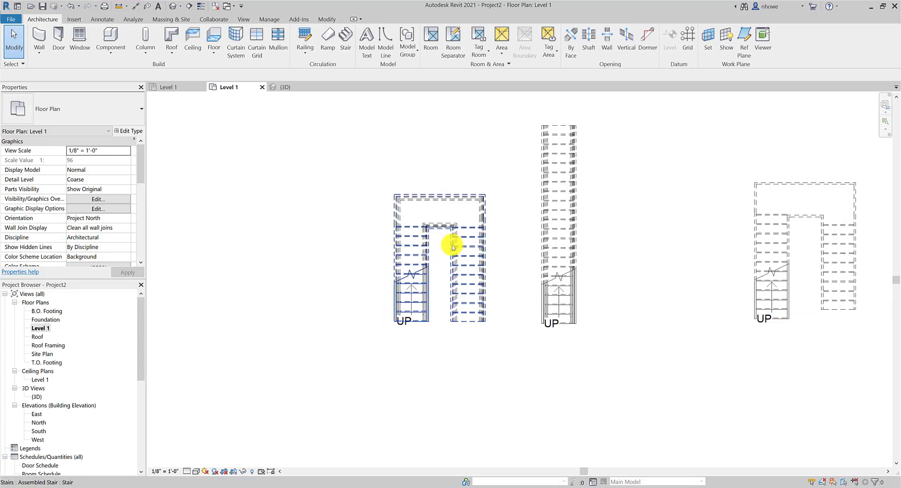
pyautogui.scroll(-1, 455, 242)
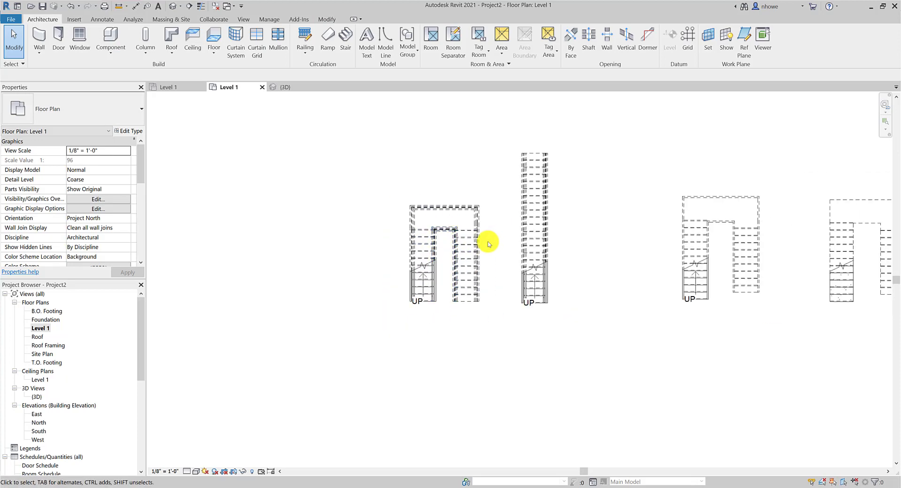
pyautogui.doubleClick(39, 398)
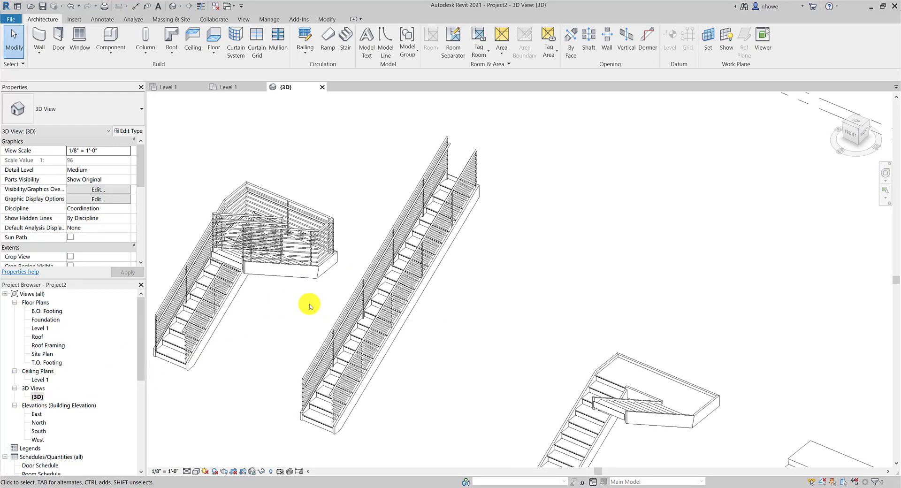
pyautogui.scroll(1, 307, 303)
pyautogui.scroll(-3, 308, 302)
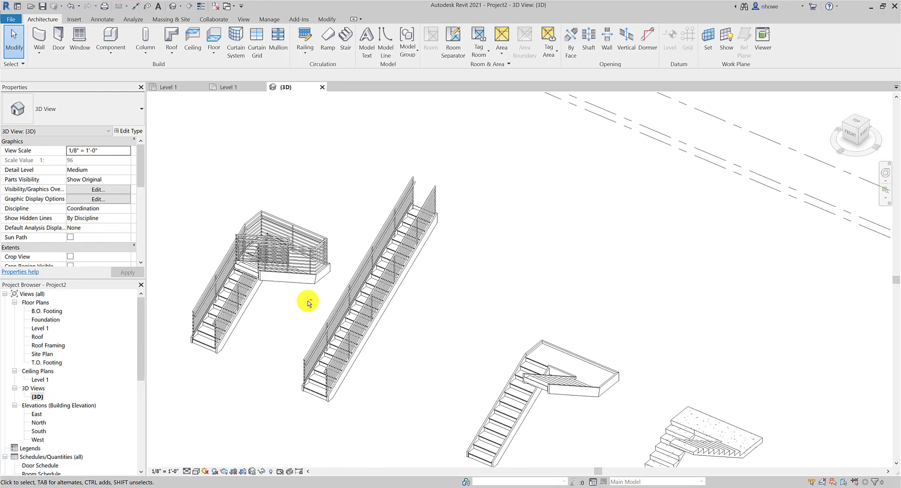
pyautogui.keyDown('shift'); pyautogui.moveTo(310, 303); pyautogui.dragTo(281, 296, button='middle'); pyautogui.keyUp('shift')
pyautogui.scroll(1, 276, 287)
pyautogui.scroll(1, 277, 287)
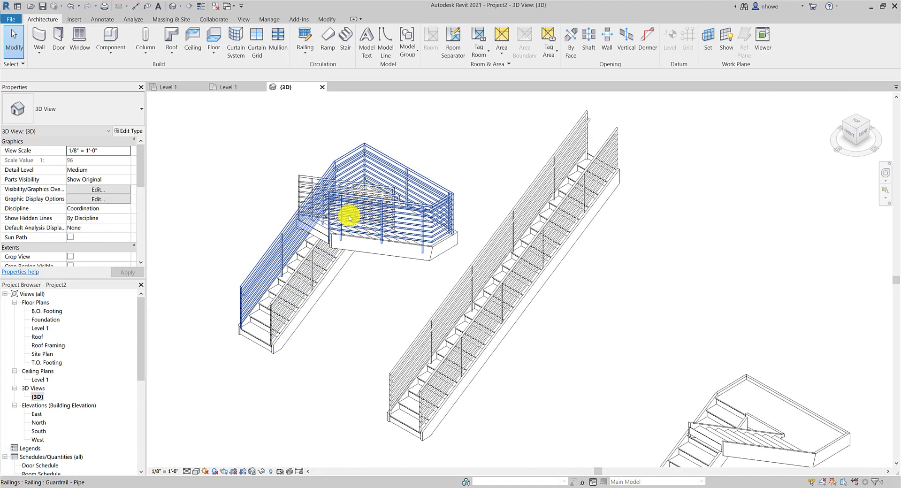
# - Delete the outer and inner pipe guardrails from the new U-shaped stair in the 3D view
pyautogui.click(351, 215)
pyautogui.press('Escape')
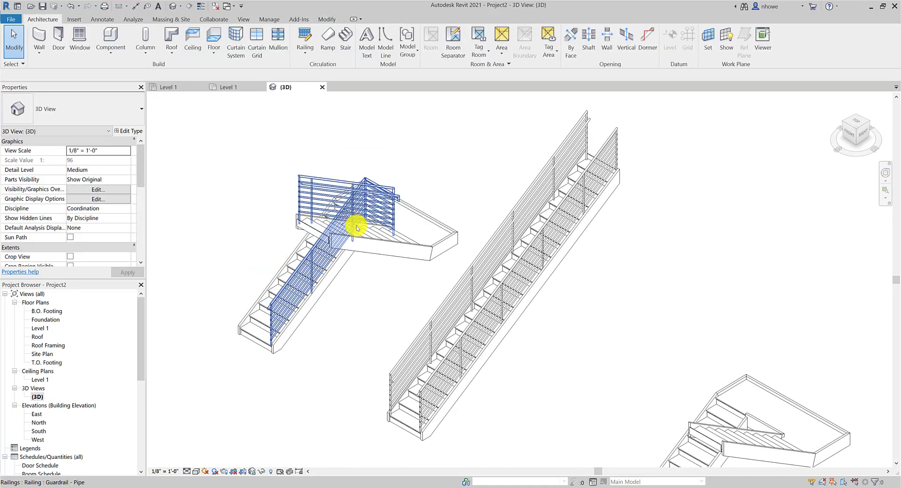
pyautogui.click(346, 196)
pyautogui.press('Escape')
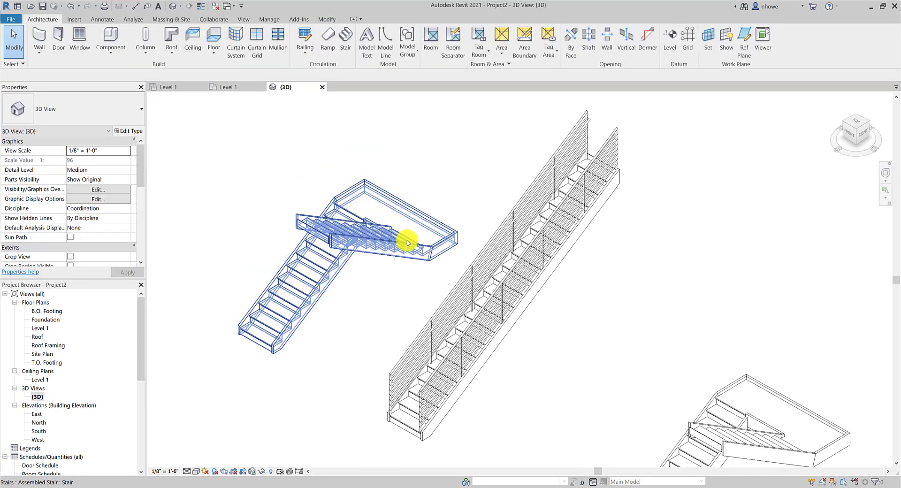
# - Delete the straight 22-riser stair together with its railings
pyautogui.click(477, 268)
pyautogui.moveTo(580, 342); pyautogui.dragTo(483, 277)
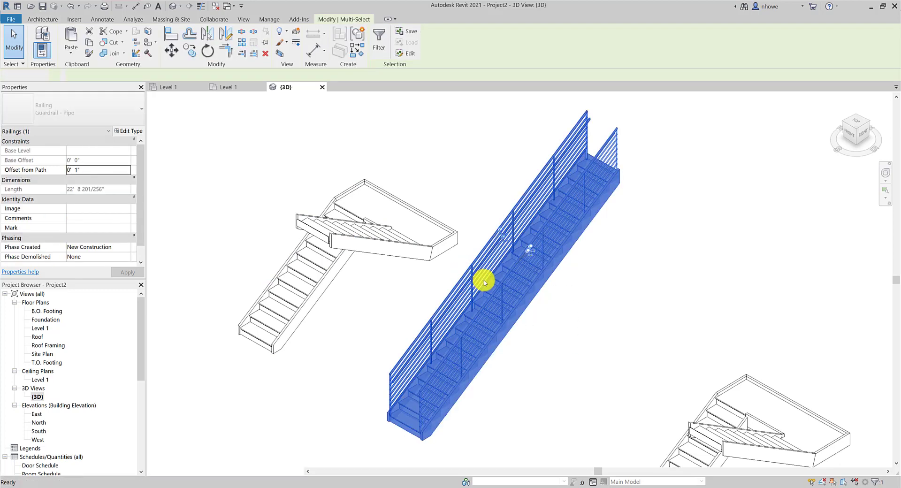
pyautogui.press('Delete')
# - Examine the U-shaped stair without railings from the front and back in 3D, including its runs and landing
pyautogui.scroll(-2, 481, 280)
pyautogui.scroll(3, 380, 228)
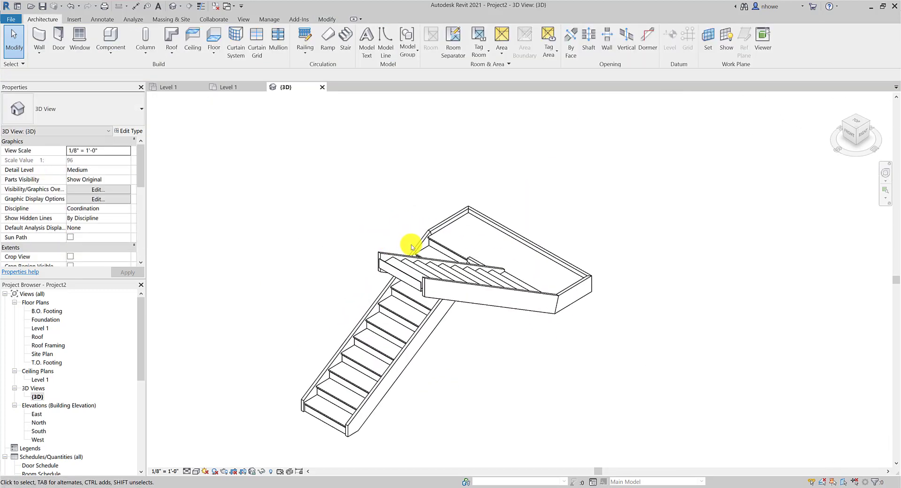
pyautogui.keyDown('shift'); pyautogui.moveTo(412, 245); pyautogui.dragTo(385, 255, button='middle'); pyautogui.keyUp('shift')
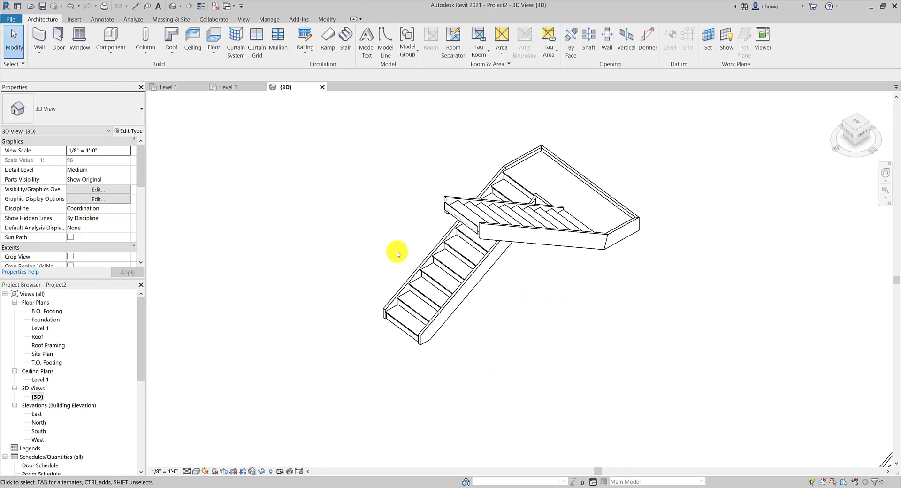
pyautogui.moveTo(595, 315); pyautogui.dragTo(404, 150)
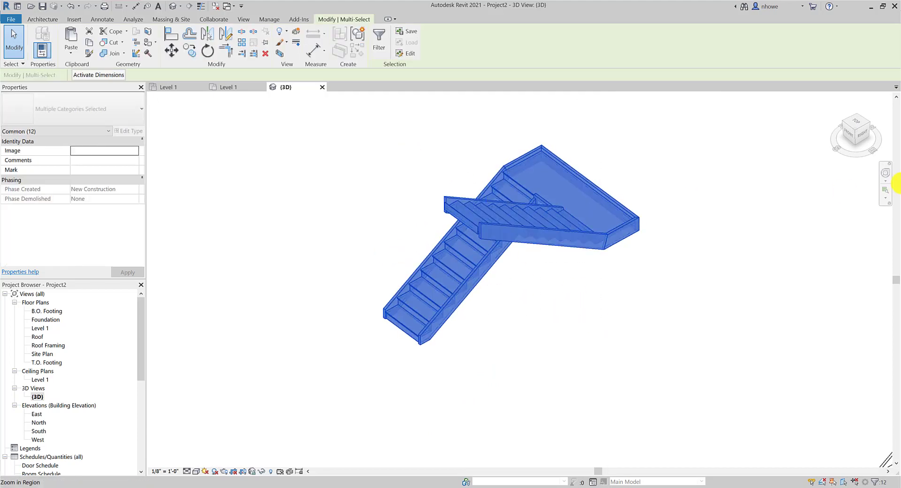
pyautogui.click(886, 173)
pyautogui.moveTo(735, 205)
pyautogui.mouseDown()
pyautogui.moveTo(533, 227)
pyautogui.moveTo(556, 205)
pyautogui.mouseUp()
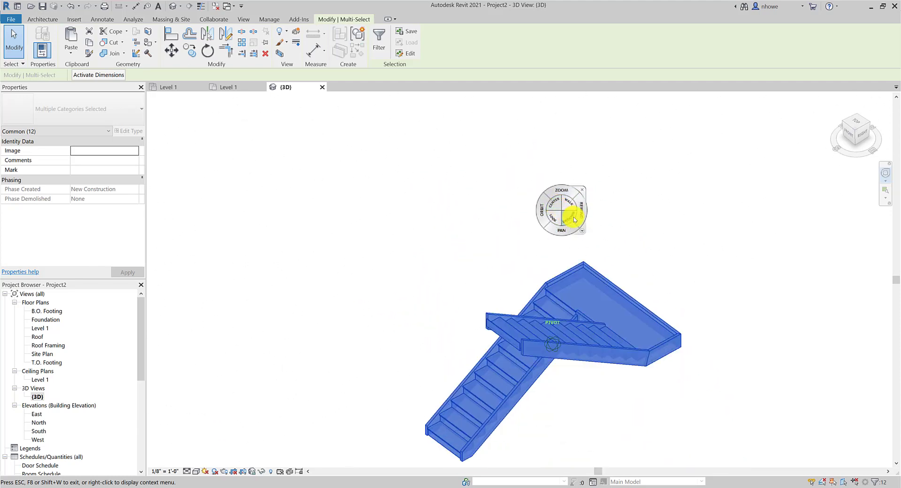
pyautogui.click(628, 209)
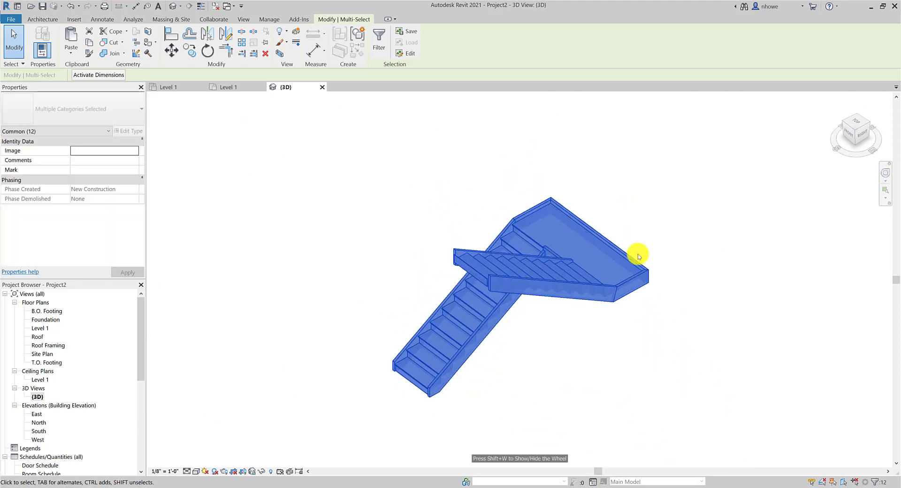
pyautogui.keyDown('shift'); pyautogui.moveTo(636, 255); pyautogui.dragTo(646, 240, button='middle'); pyautogui.keyUp('shift')
pyautogui.click(640, 252)
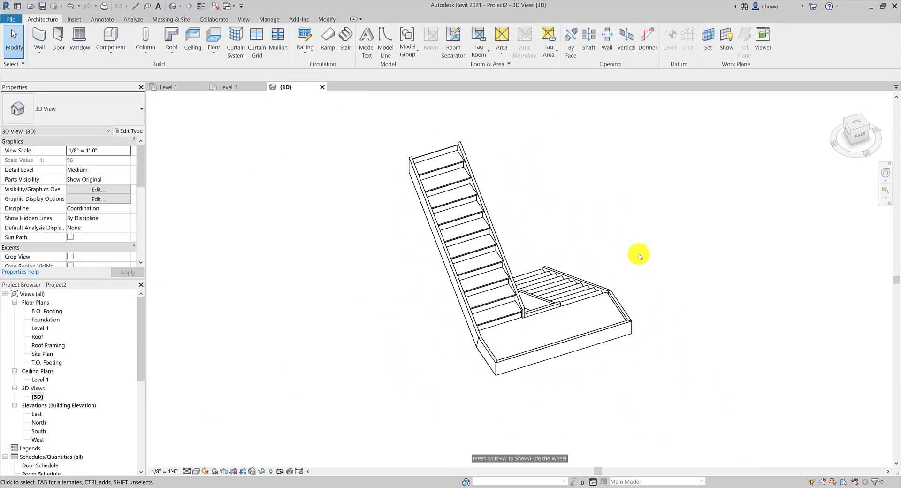
pyautogui.keyDown('shift'); pyautogui.moveTo(589, 257); pyautogui.dragTo(792, 202, button='middle'); pyautogui.keyUp('shift')
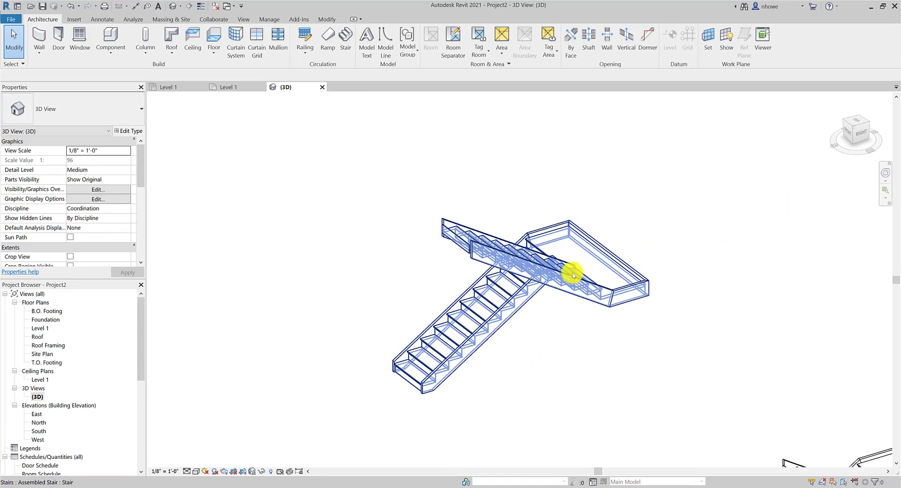
pyautogui.keyDown('shift'); pyautogui.moveTo(541, 264); pyautogui.dragTo(635, 237, button='middle'); pyautogui.keyUp('shift')
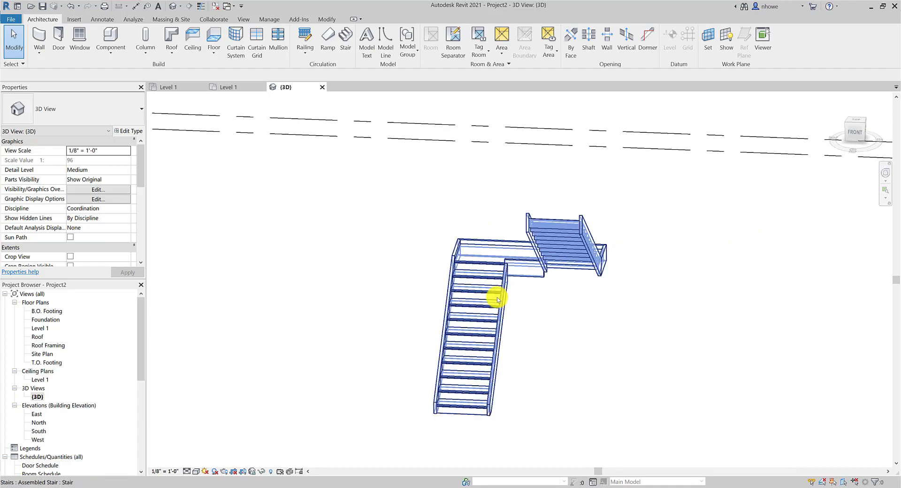
# - Examine the treads, risers and stringers of the U-shaped stair's lower run close up
pyautogui.scroll(3, 497, 297)
pyautogui.keyDown('shift'); pyautogui.moveTo(572, 290); pyautogui.dragTo(528, 278, button='middle'); pyautogui.keyUp('shift')
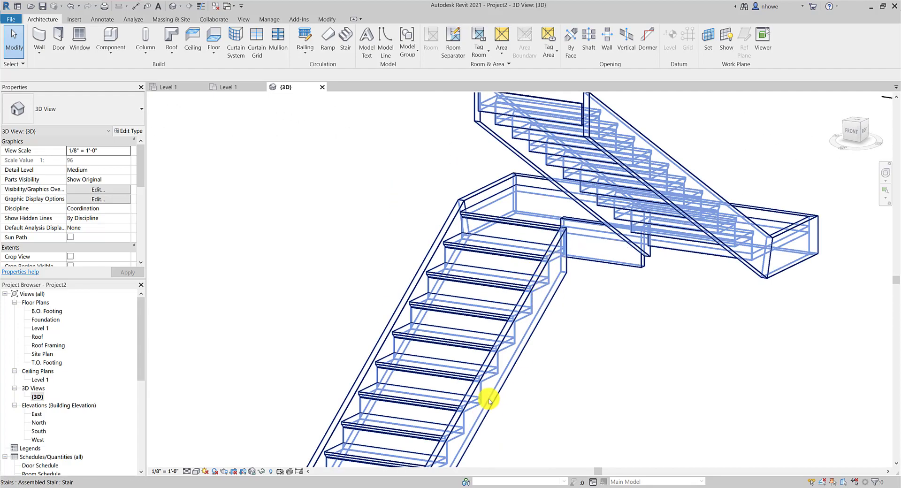
pyautogui.scroll(-3, 561, 314)
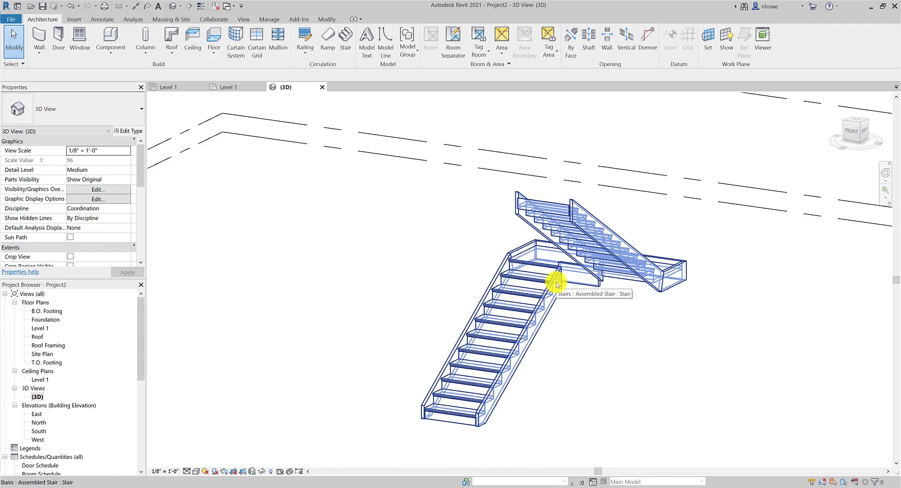
pyautogui.scroll(3, 500, 325)
pyautogui.scroll(2, 500, 324)
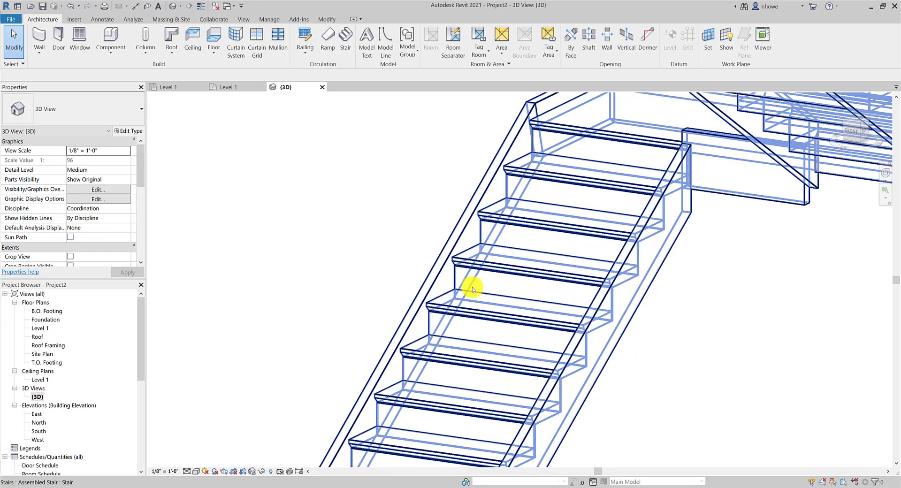
pyautogui.click(537, 286)
pyautogui.press('Escape')
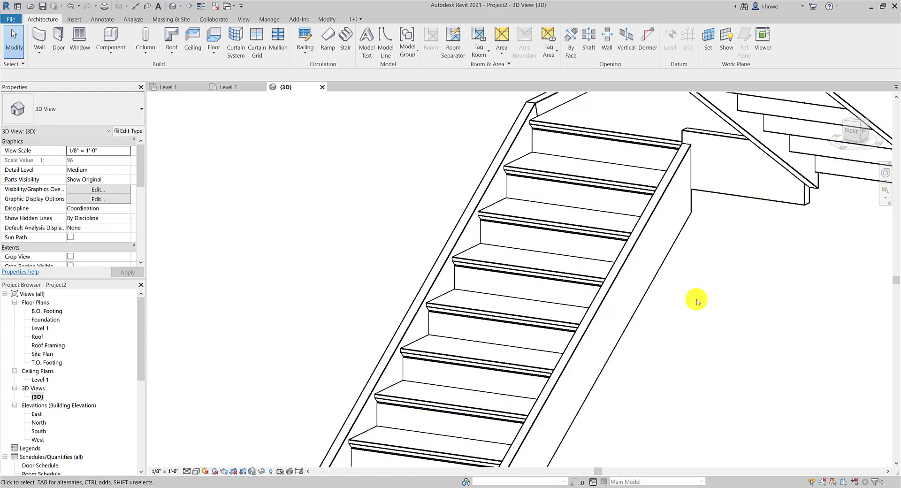
pyautogui.scroll(-3, 696, 301)
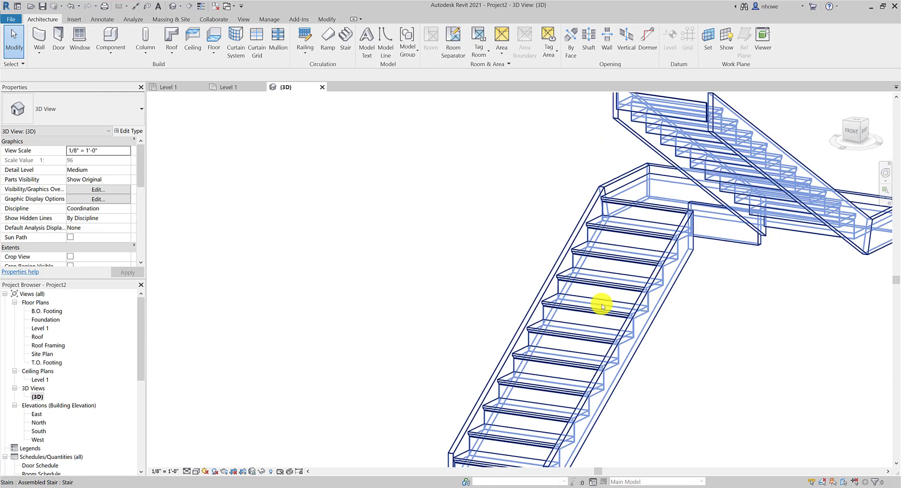
# - Set the U-shaped stair's Actual Tread Depth to 12 inches
pyautogui.click(542, 322)
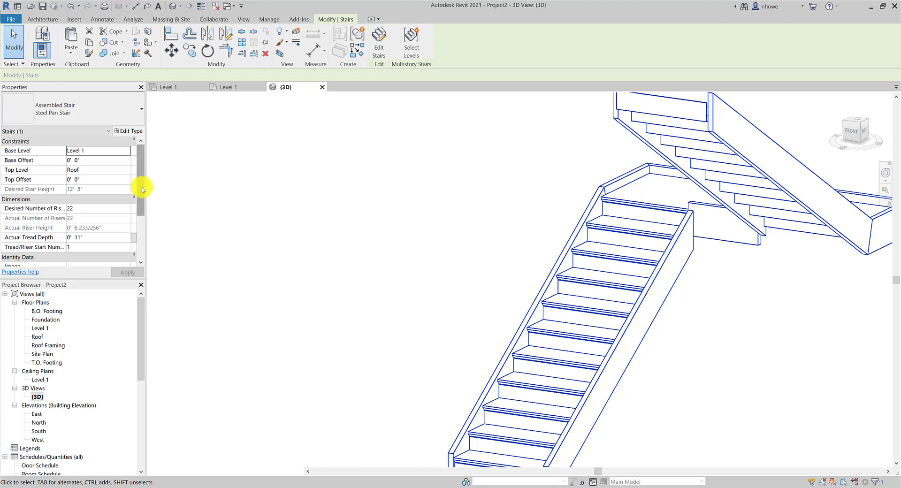
pyautogui.moveTo(141, 187); pyautogui.dragTo(140, 205)
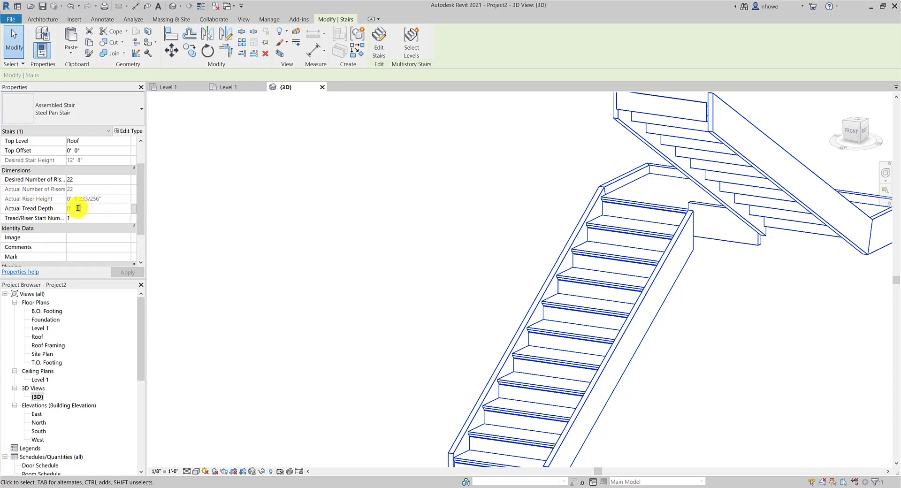
pyautogui.write('2')
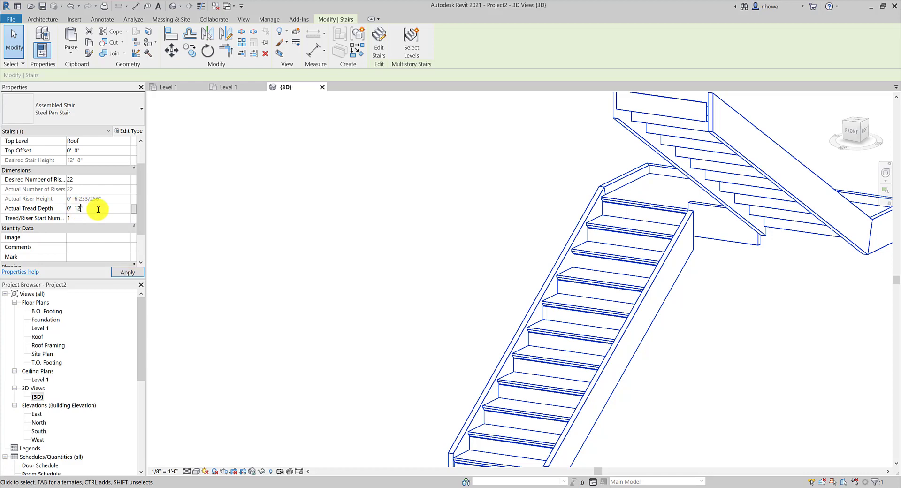
pyautogui.press('Return')
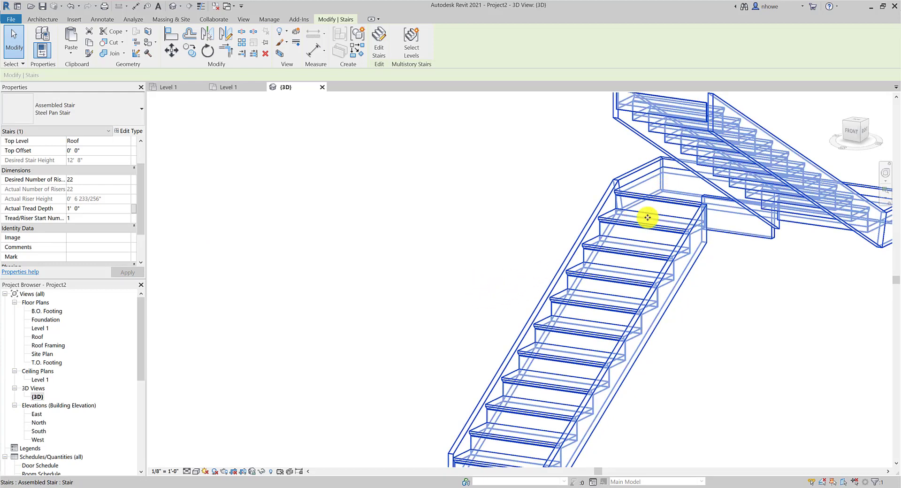
# - Compare the stair before and after the tread depth change by undoing and redoing it, leaving the change applied
pyautogui.click(502, 243)
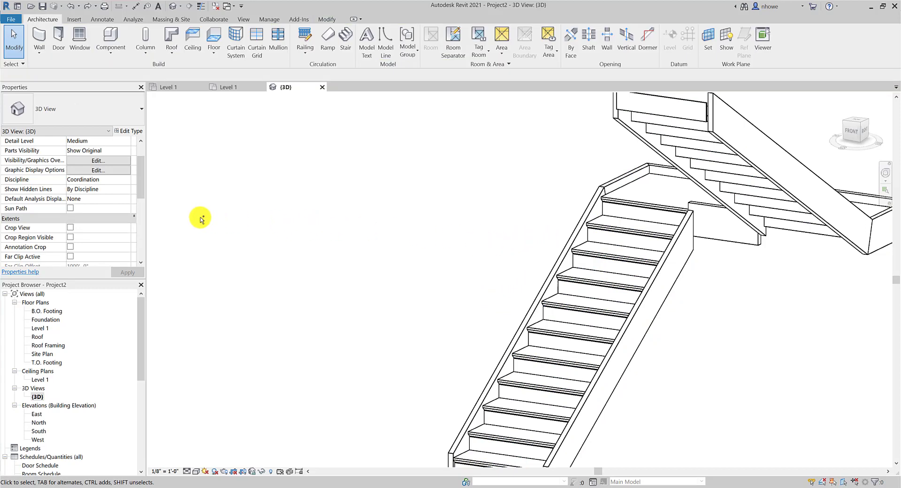
pyautogui.hotkey('ctrl', 'y')
pyautogui.hotkey('ctrl', 'z')
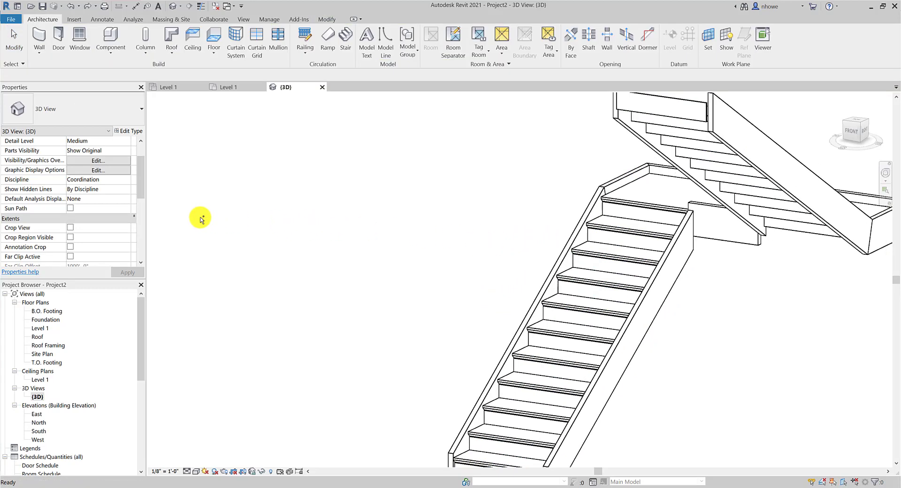
pyautogui.hotkey('ctrl', 'y')
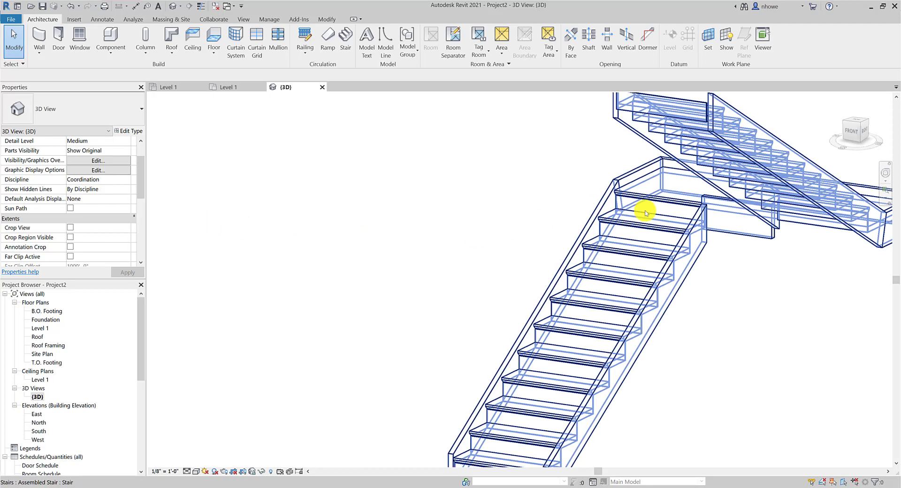
# - Examine the U-shaped stair with the deeper treads from the side, back and front, including its landing
pyautogui.scroll(-4, 643, 208)
pyautogui.keyDown('shift'); pyautogui.moveTo(707, 227); pyautogui.dragTo(582, 276, button='middle'); pyautogui.keyUp('shift')
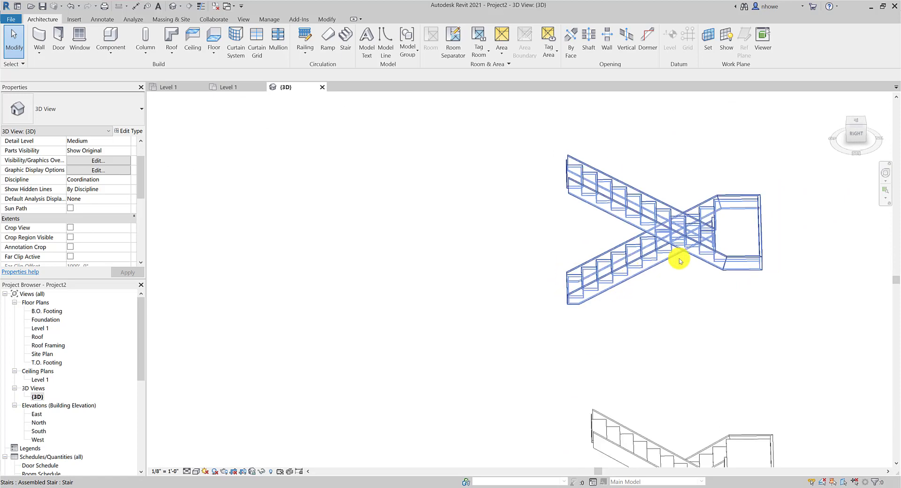
pyautogui.moveTo(726, 255)
pyautogui.keyDown('shift'); pyautogui.mouseDown(button='middle')
pyautogui.moveTo(744, 262)
pyautogui.moveTo(632, 298)
pyautogui.moveTo(700, 300)
pyautogui.moveTo(635, 295)
pyautogui.mouseUp(button='middle'); pyautogui.keyUp('shift')
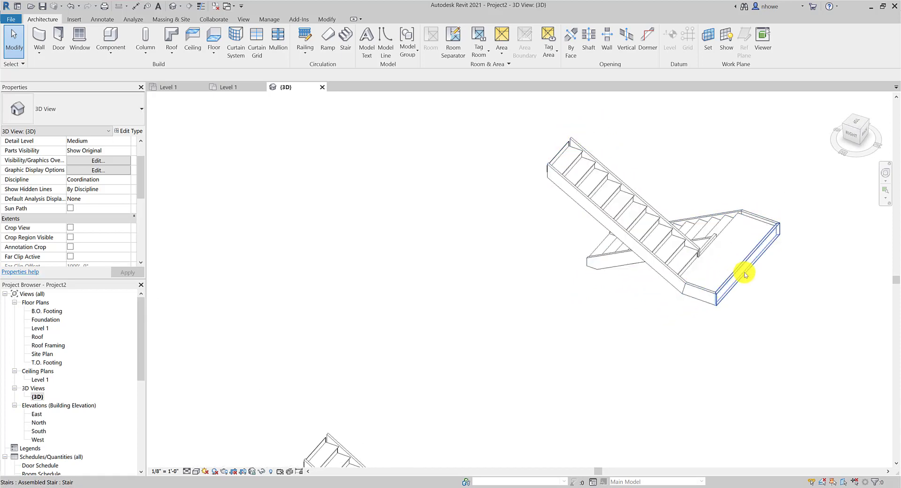
pyautogui.scroll(3, 745, 272)
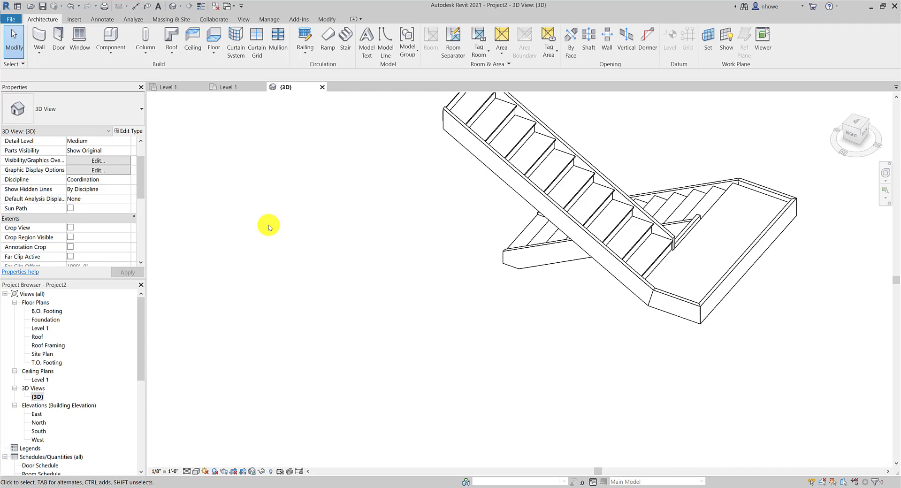
pyautogui.keyDown('shift'); pyautogui.moveTo(271, 230); pyautogui.dragTo(516, 236, button='middle'); pyautogui.keyUp('shift')
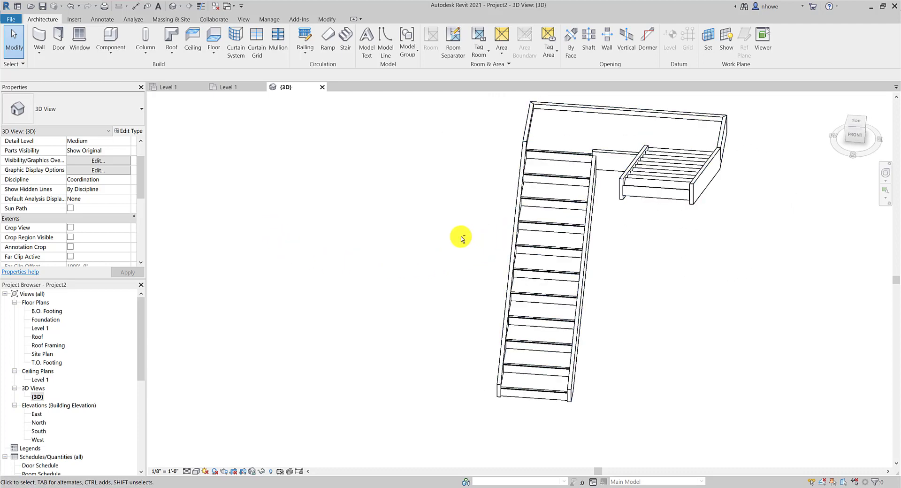
pyautogui.keyDown('shift'); pyautogui.moveTo(462, 238); pyautogui.dragTo(417, 229, button='middle'); pyautogui.keyUp('shift')
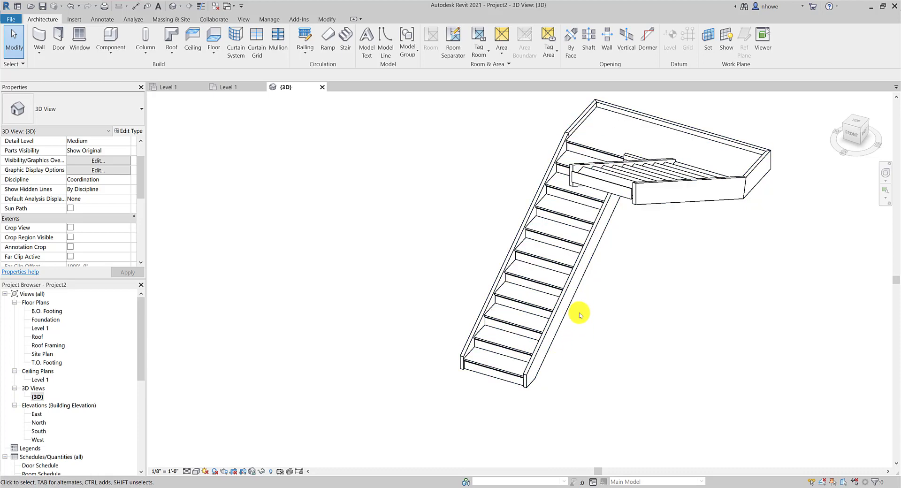
pyautogui.scroll(-3, 579, 312)
pyautogui.scroll(3, 629, 290)
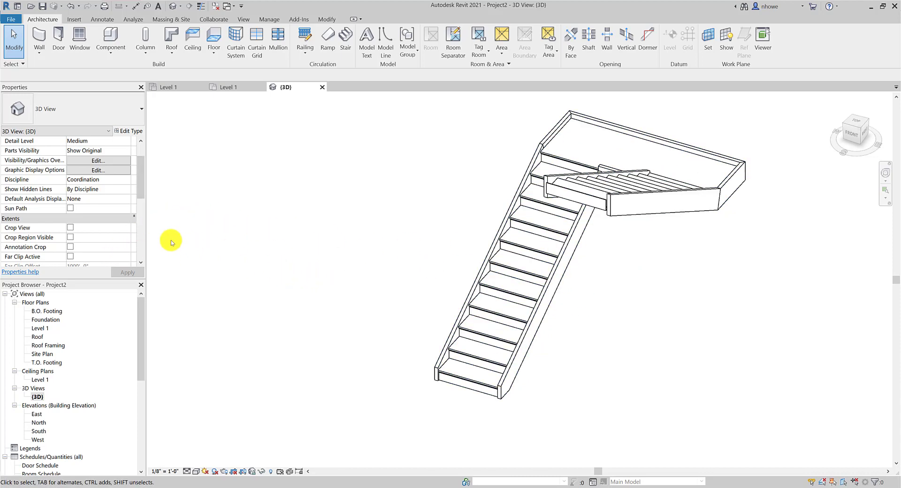
# - Select the U-shaped stair and review its dimension, identity and phasing properties
pyautogui.click(515, 263)
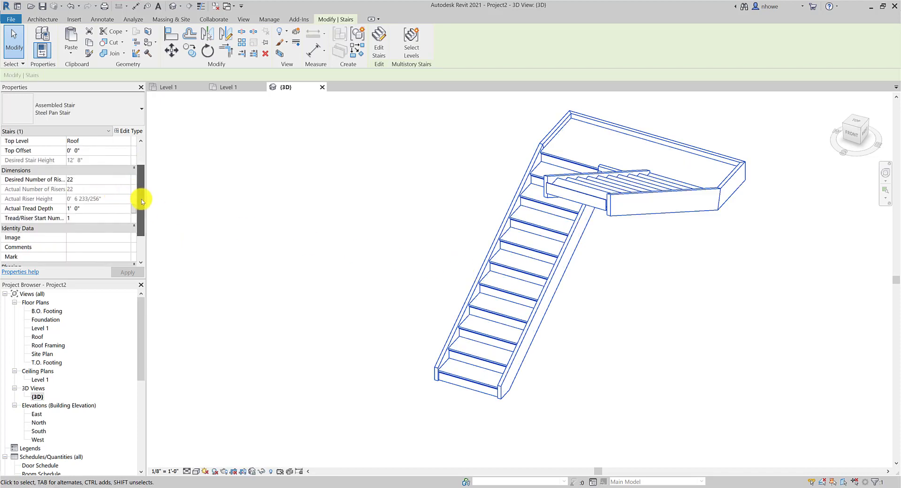
pyautogui.scroll(-4, 142, 199)
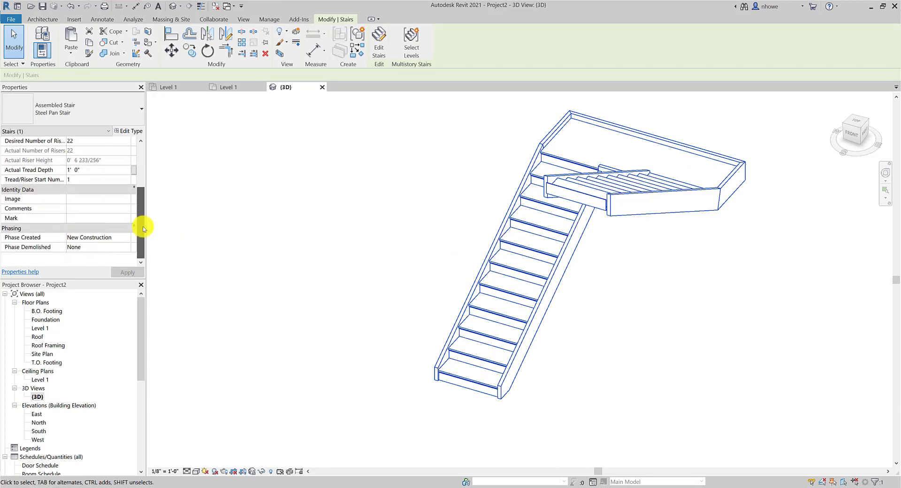